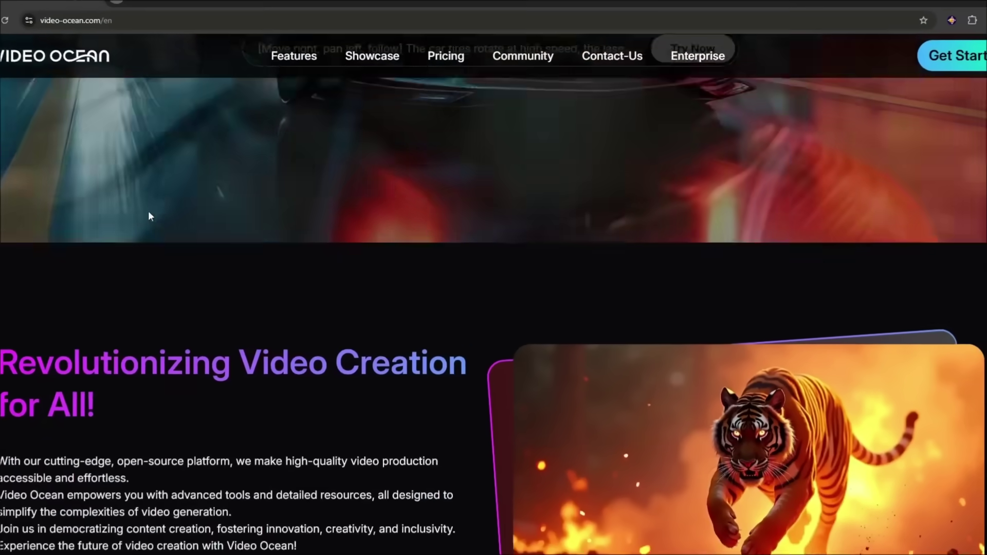
scroll(172, 216, "down", 8)
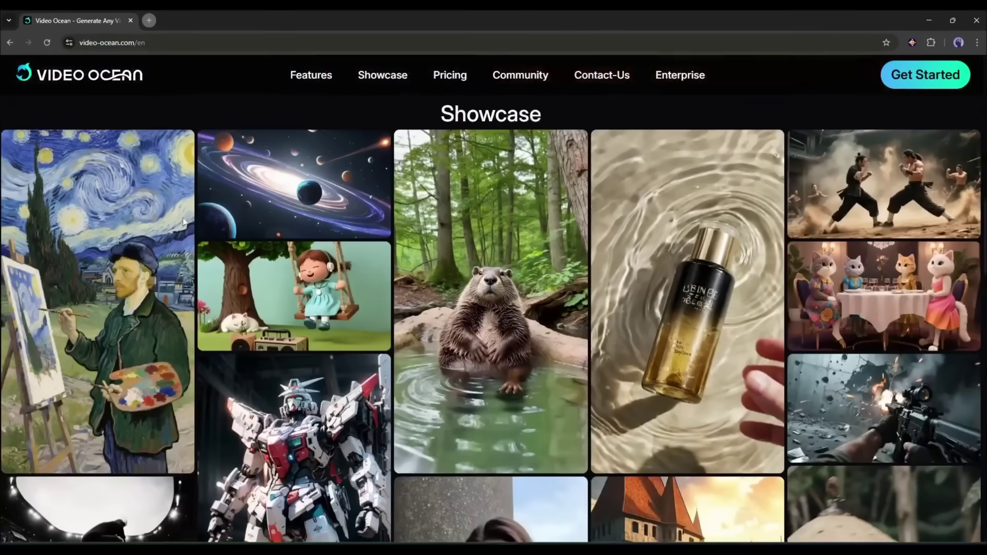
scroll(183, 222, "down", 10)
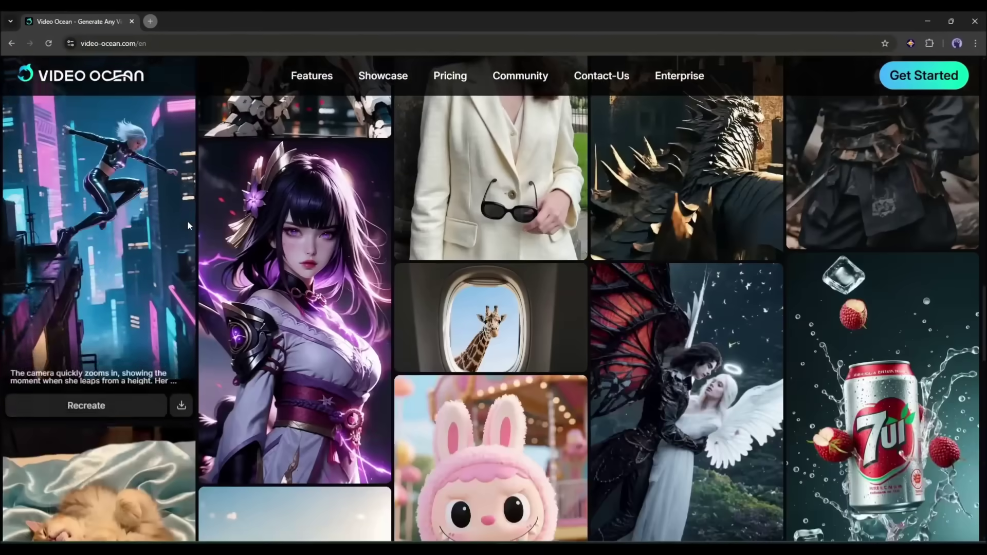
scroll(381, 277, "down", 10)
scroll(447, 280, "up", 15)
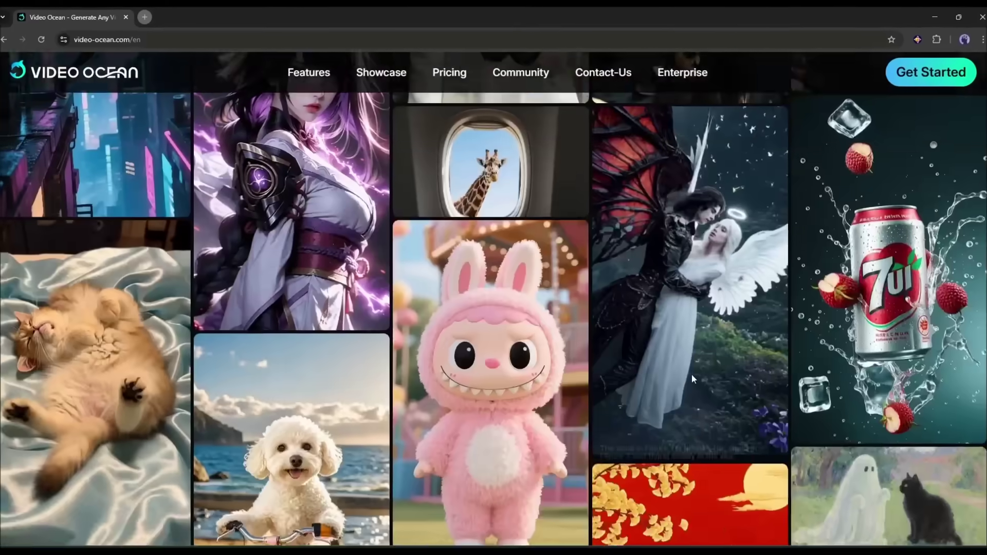
scroll(692, 379, "up", 15)
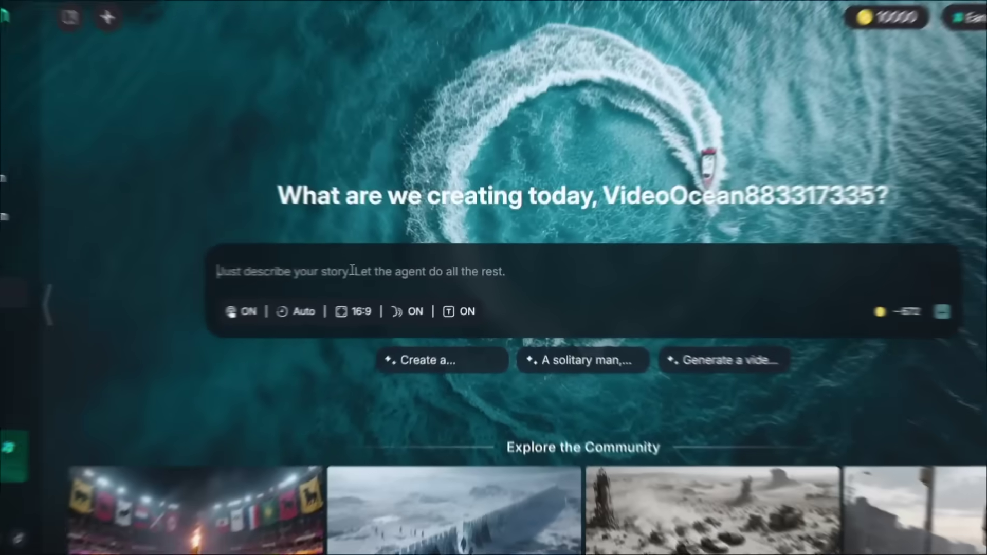
type("A stressed adult finds a magical door that takes them back to their childhood home. They meet their younger self, who gives them a toy they forgot—a key to unlocking happiness in the present.")
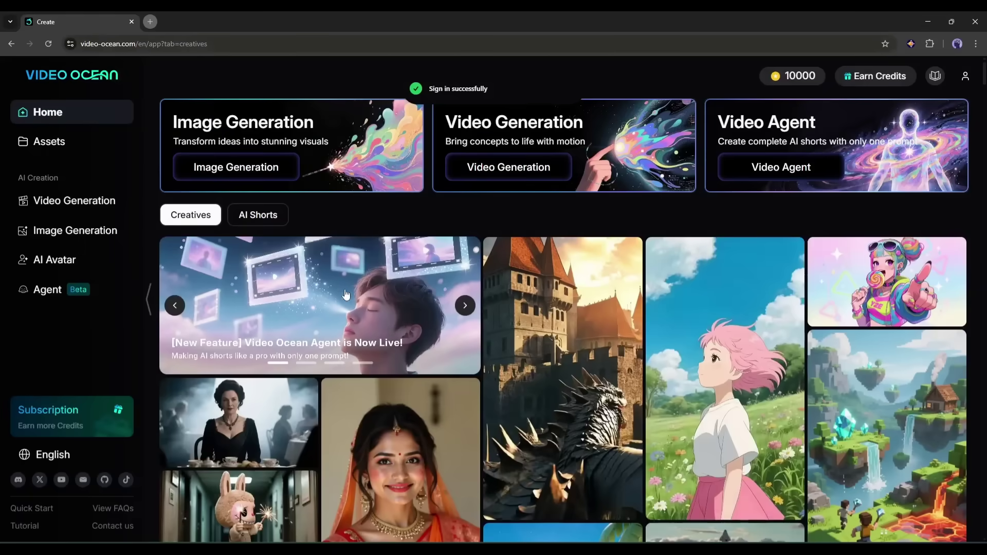
Browse the home page's Creatives gallery of sample generations.
scroll(338, 298, "down", 10)
scroll(287, 320, "up", 10)
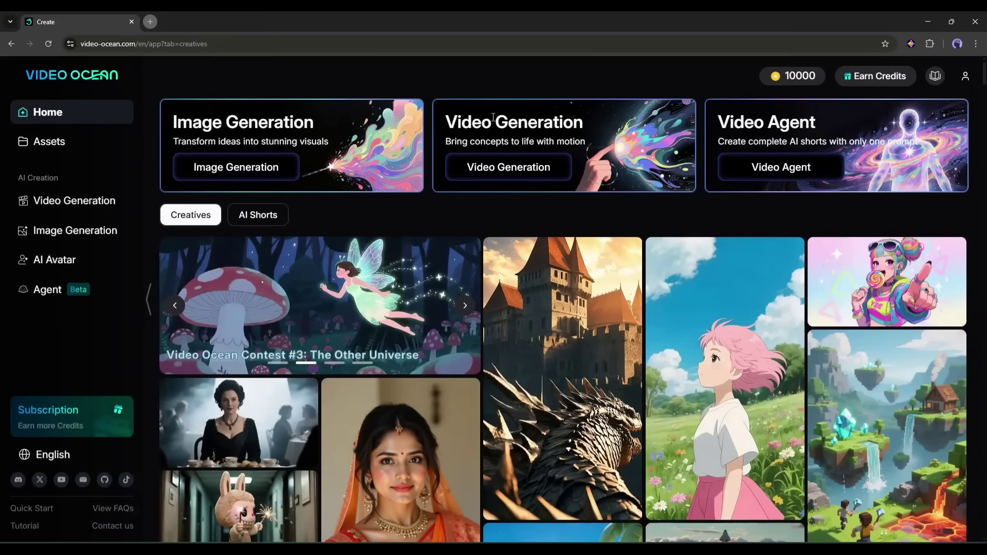
scroll(277, 235, "down", 7)
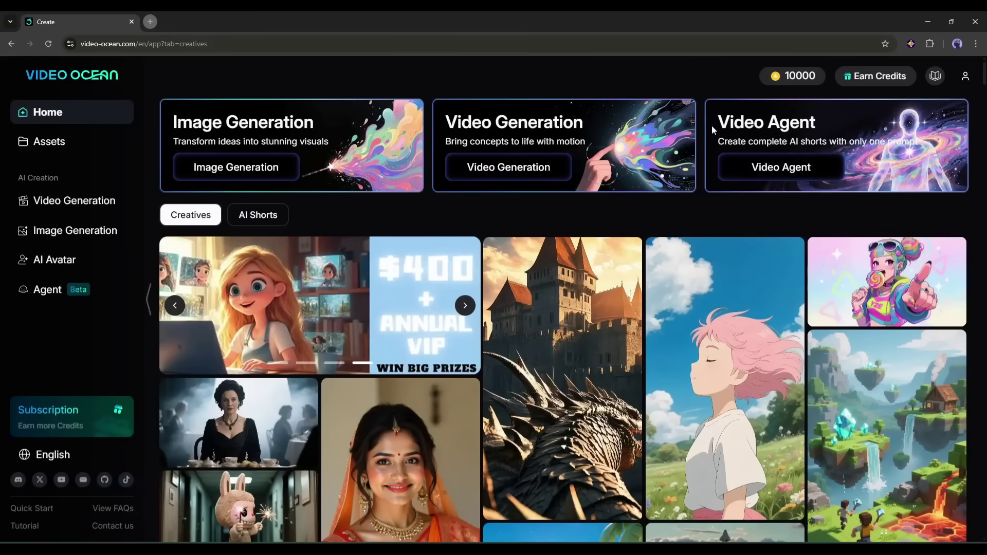
Go to the Video Agent page with its story prompt box.
left_click(776, 170)
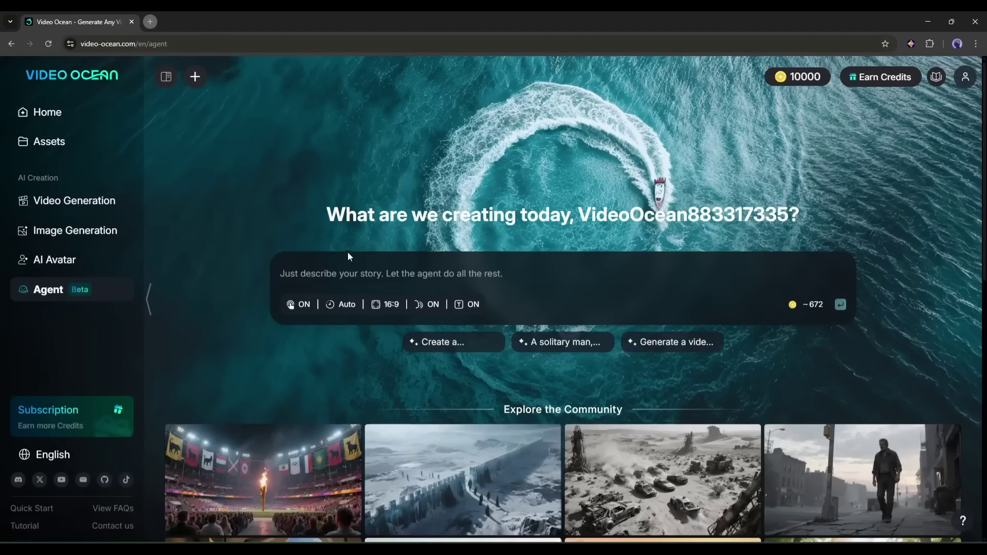
scroll(572, 344, "down", 5)
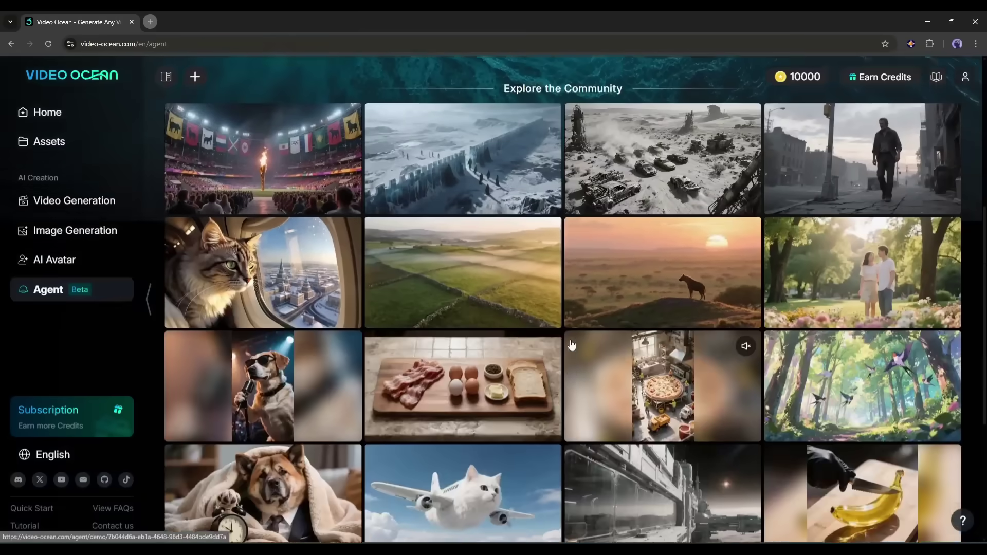
scroll(572, 344, "up", 6)
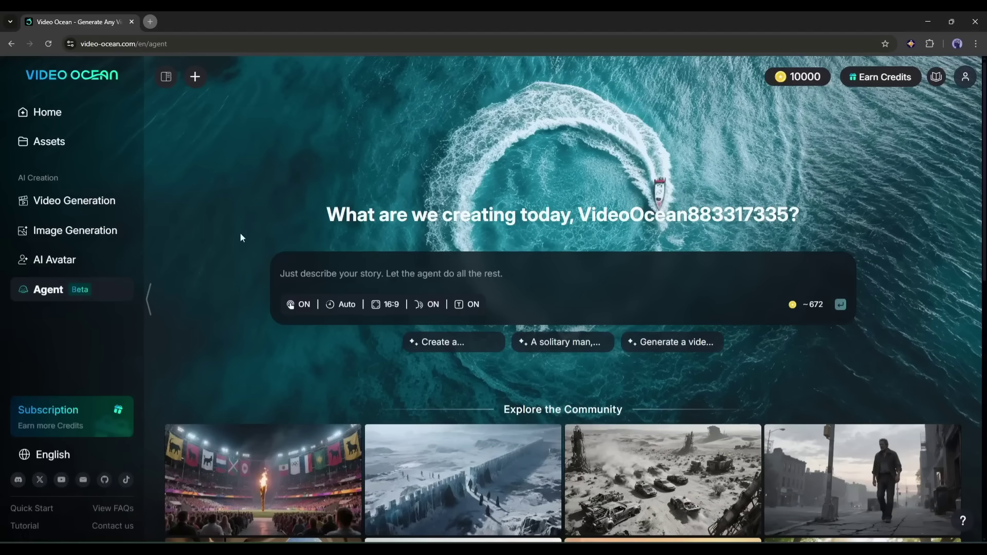
Paste the stressed-adult magical-door childhood story into the Video Agent prompt.
type("A stressed adult finds a magical door that takes them back to their childhood home. They meet their younger self, who gives them a toy they forgot—a key to unlocking happiness in the present.")
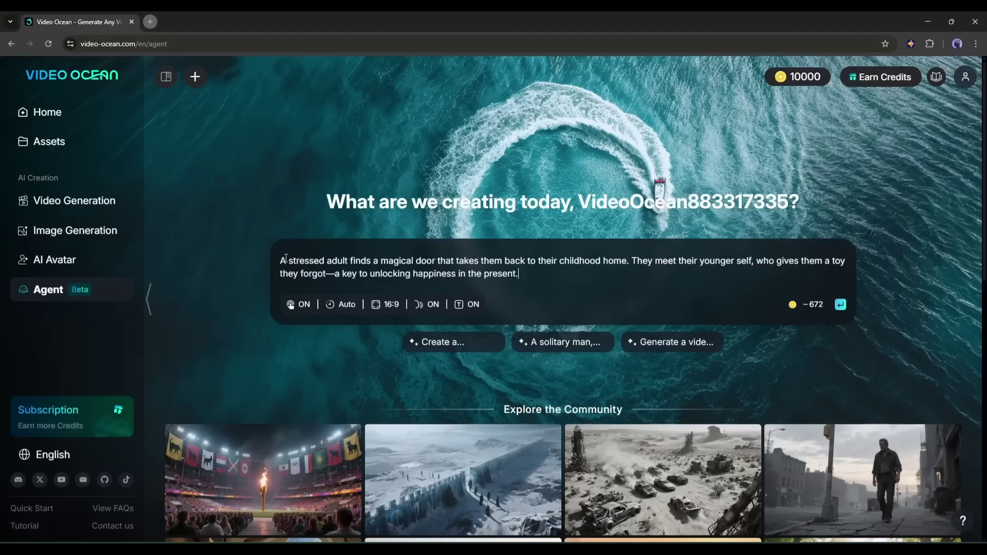
left_click_drag(287, 260, 521, 275)
left_click(529, 277)
In the video settings, pick a 60-second duration and keep step confirmation on.
left_click(302, 308)
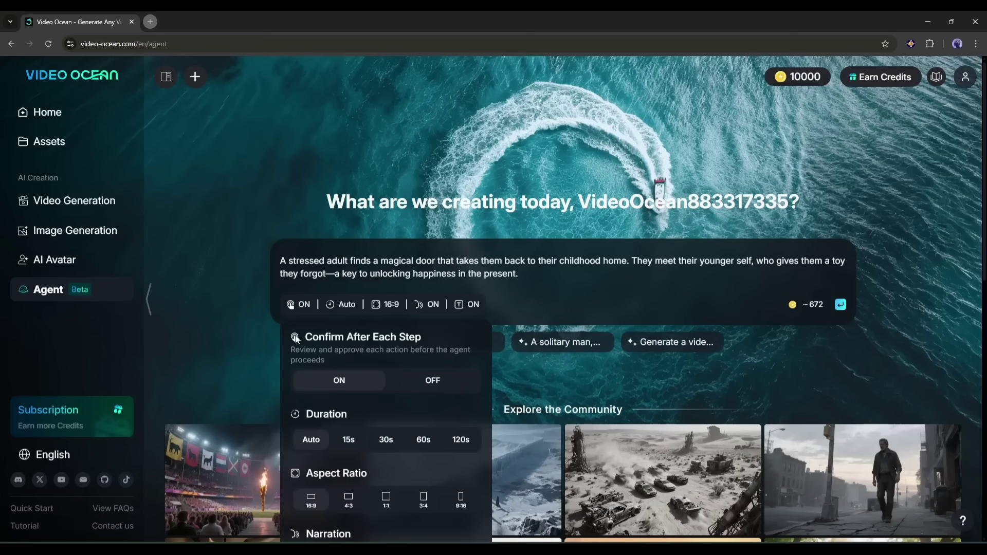
left_click(423, 439)
left_click(460, 499)
scroll(328, 310, "down", 2)
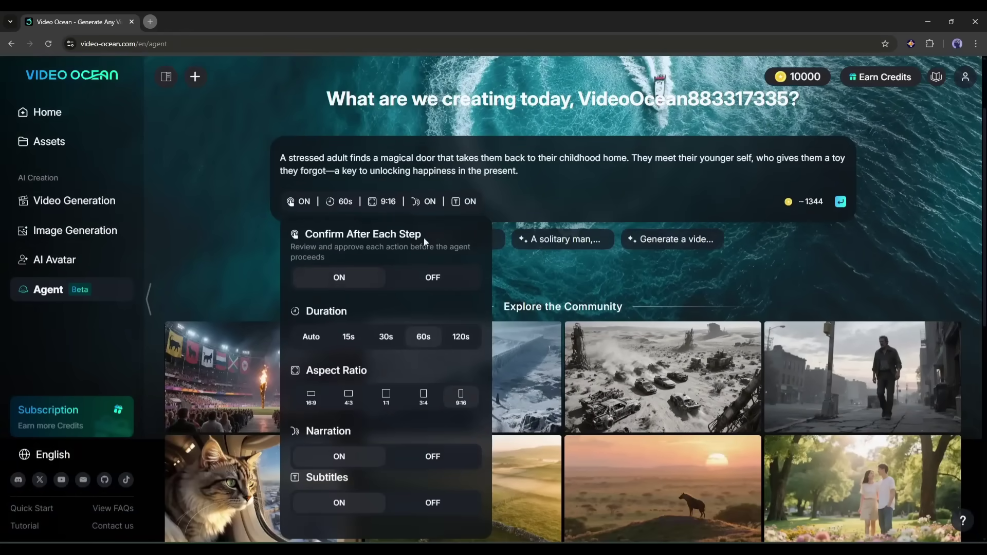
left_click_drag(307, 238, 418, 238)
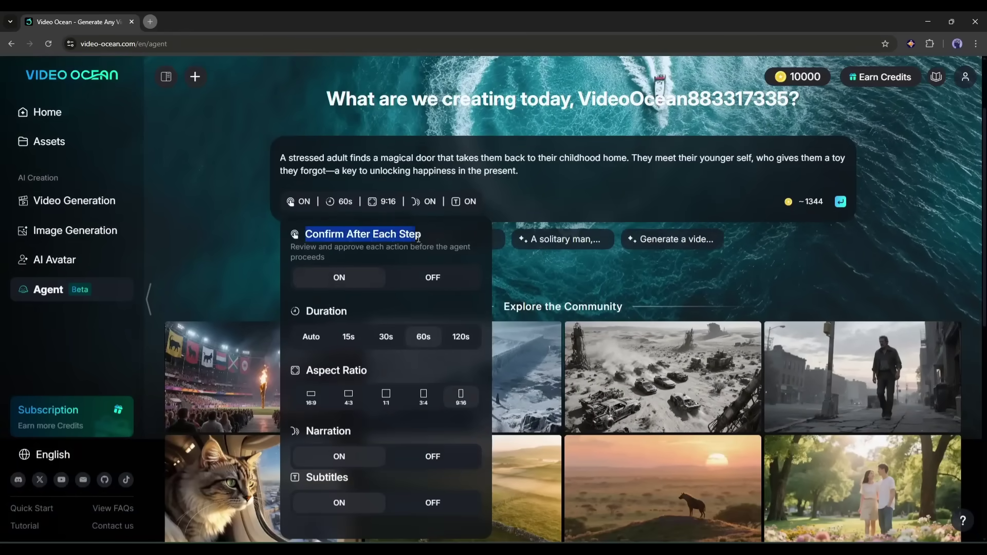
left_click(378, 235)
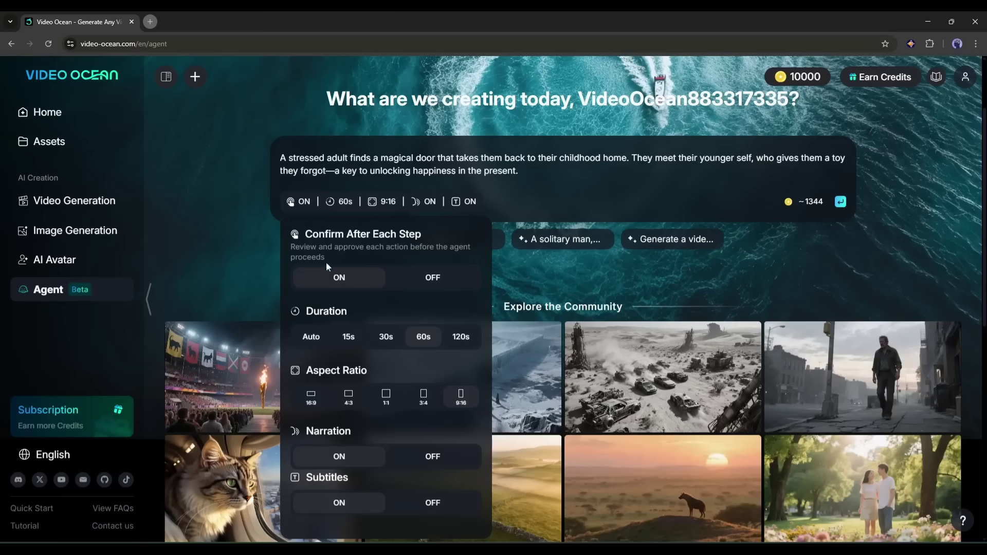
left_click(424, 288)
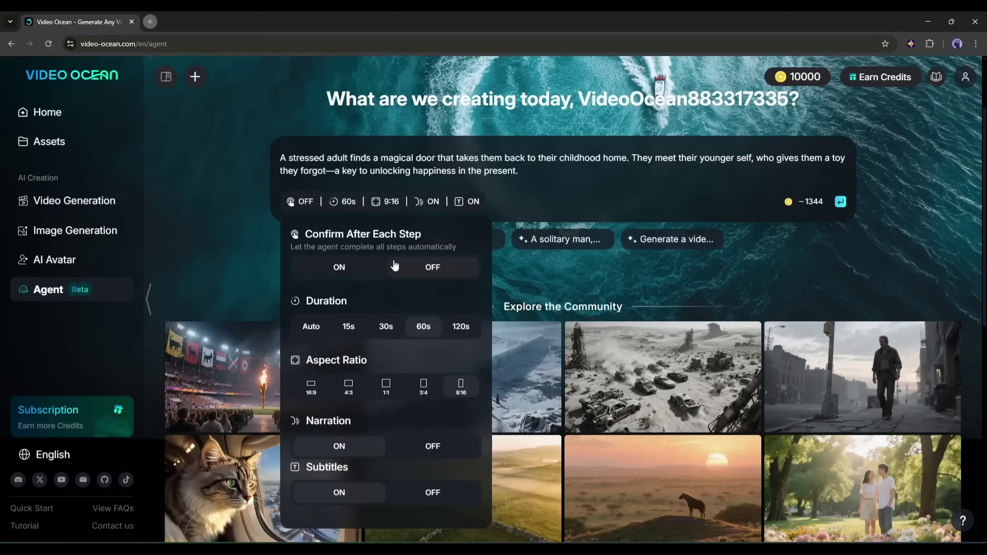
left_click(345, 268)
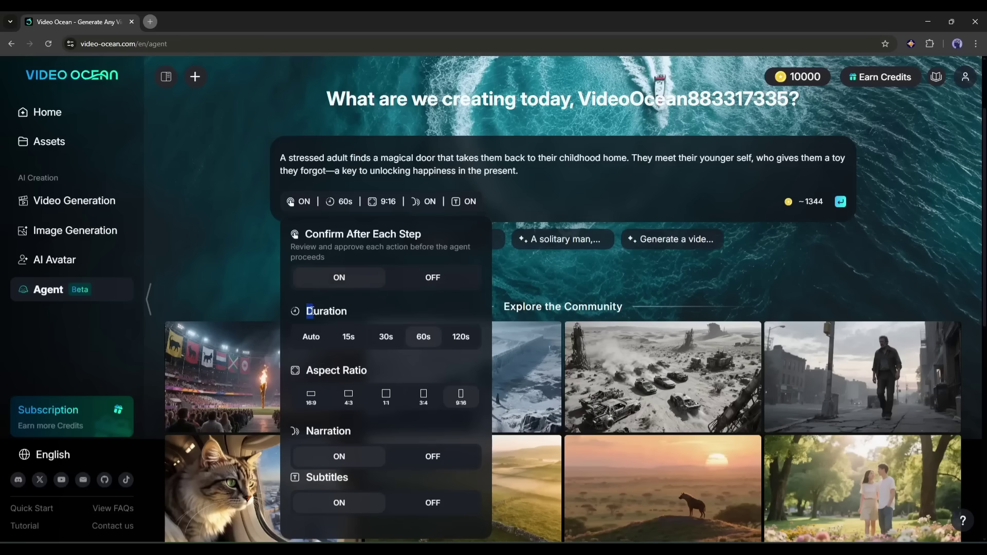
Settle on 60 seconds and 16:9, keeping narration and subtitles on, and close settings.
left_click(310, 337)
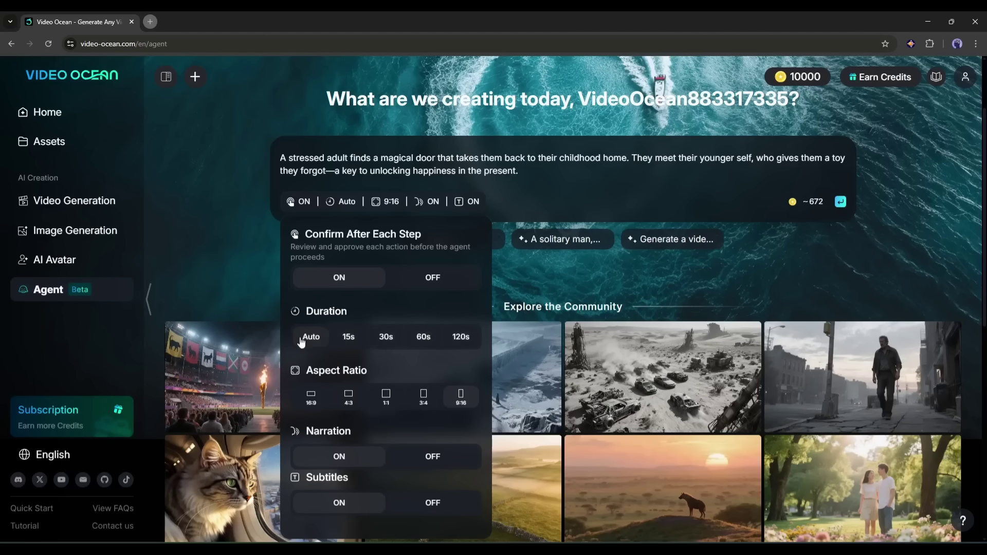
left_click(431, 335)
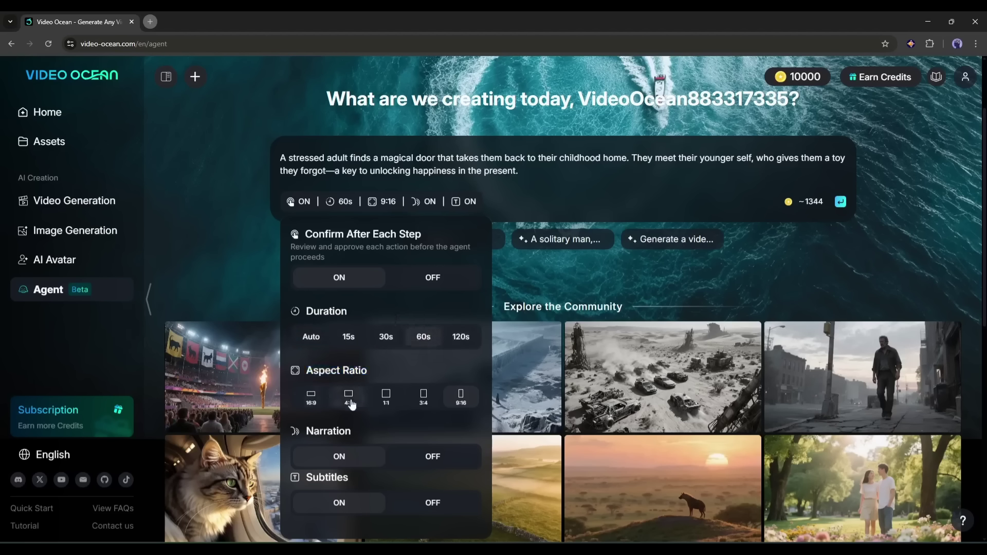
left_click(312, 399)
left_click(386, 399)
left_click(424, 399)
left_click(460, 399)
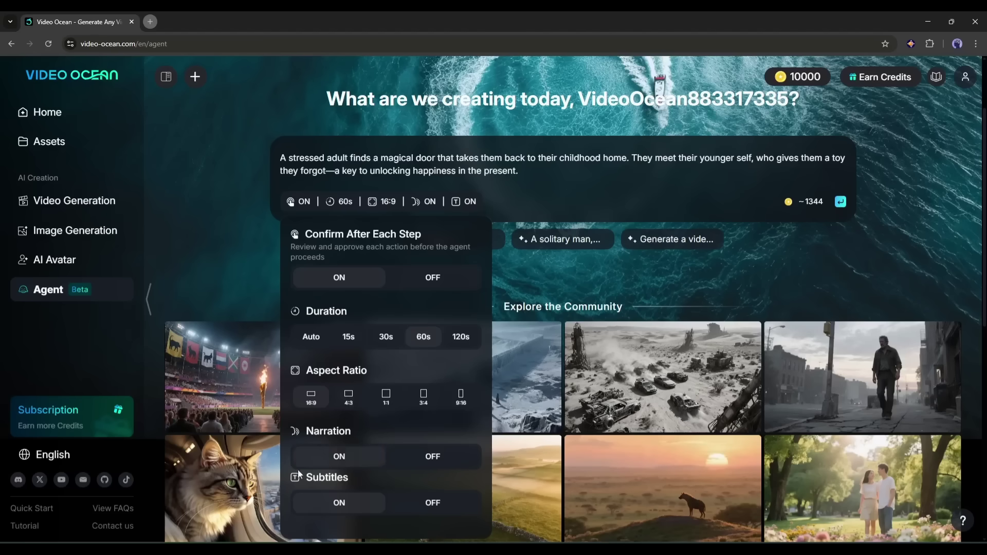
left_click(338, 474)
left_click(585, 176)
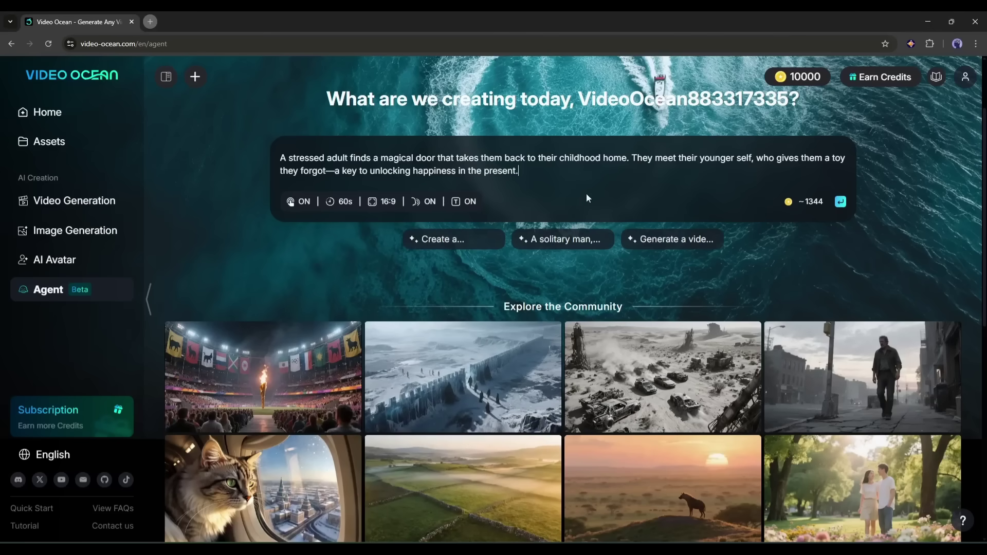
Submit the story and read through the generated fantasy 2D cartoon Creative Ideation abstract.
left_click(842, 203)
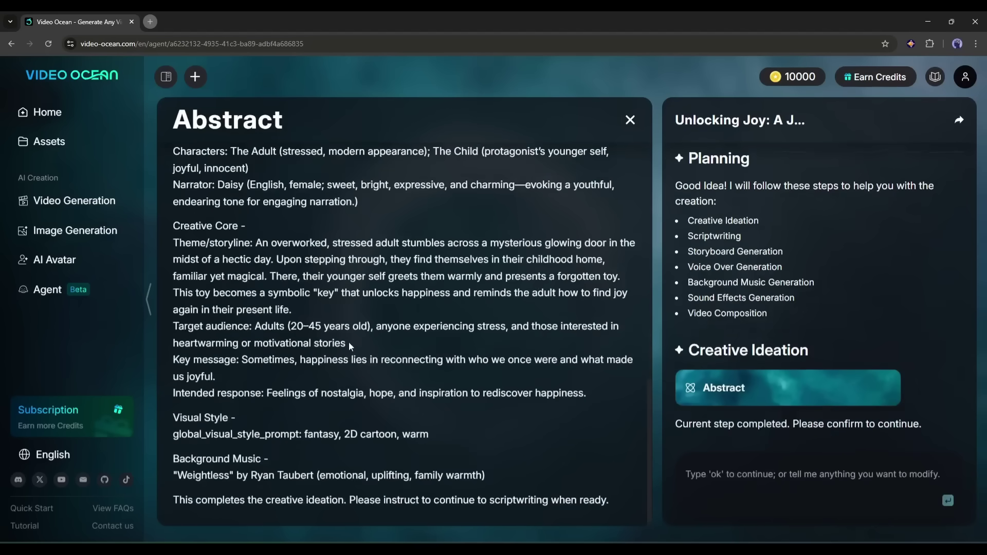
scroll(350, 352, "up", 12)
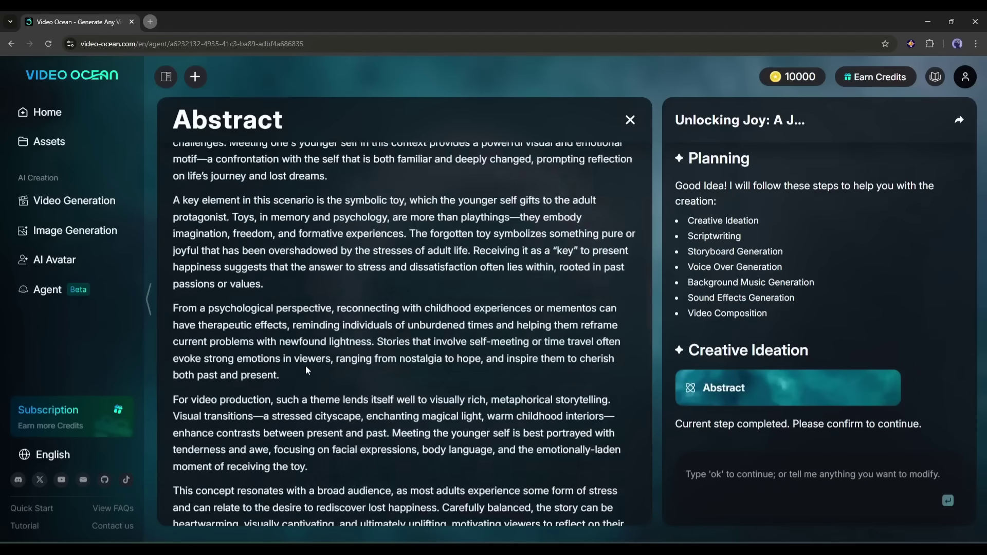
scroll(344, 295, "down", 10)
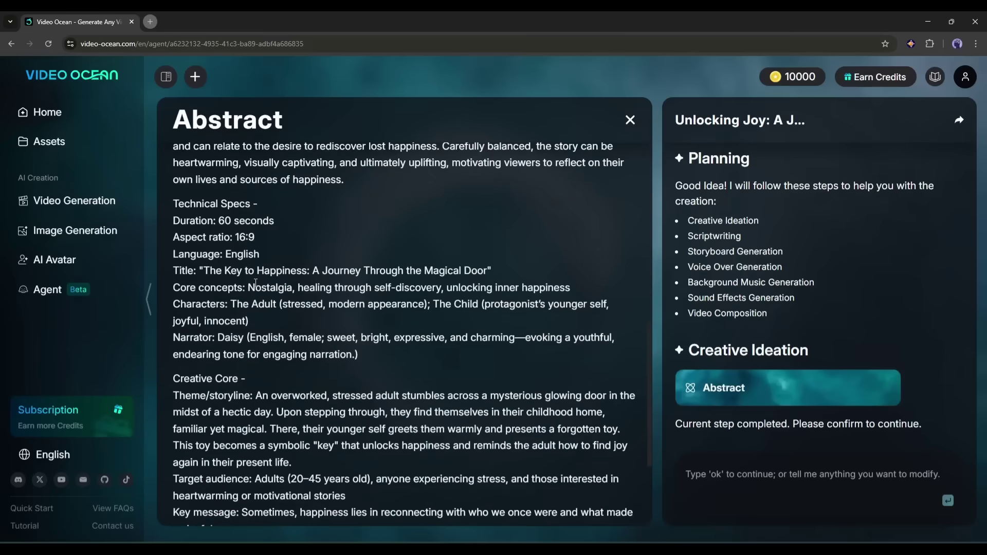
scroll(255, 284, "down", 3)
left_click(762, 489)
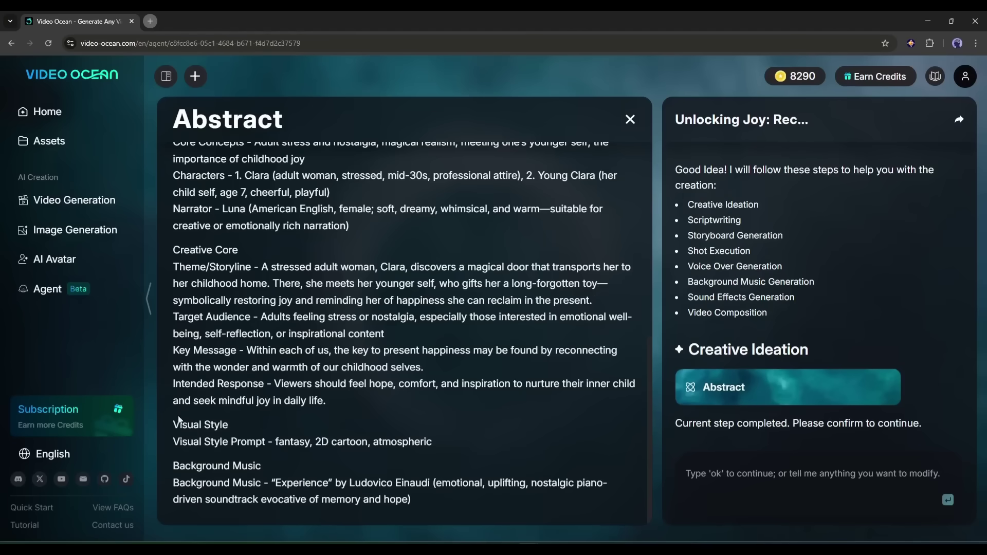
Ask the agent to change the abstract's visual style to cinematic.
left_click_drag(177, 442, 455, 443)
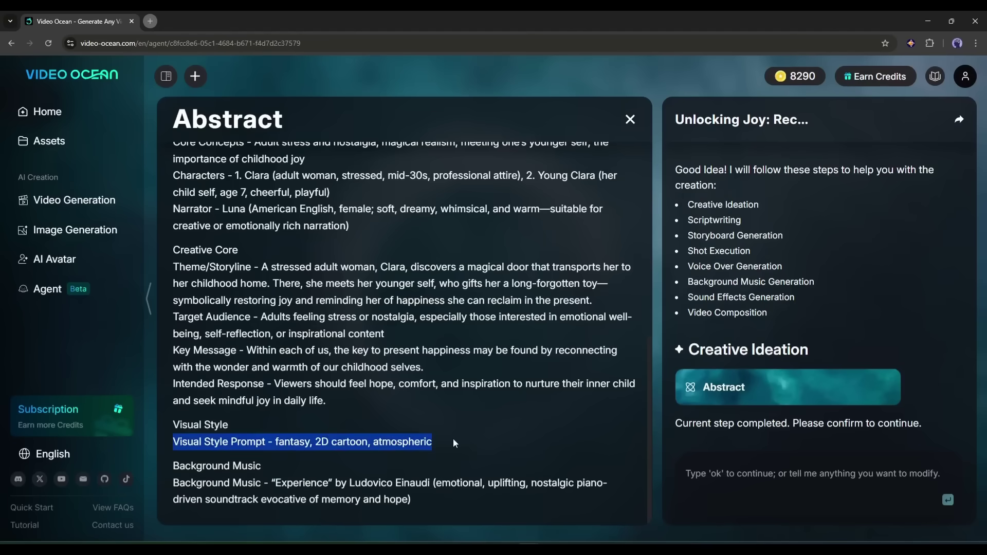
left_click(674, 485)
type("T")
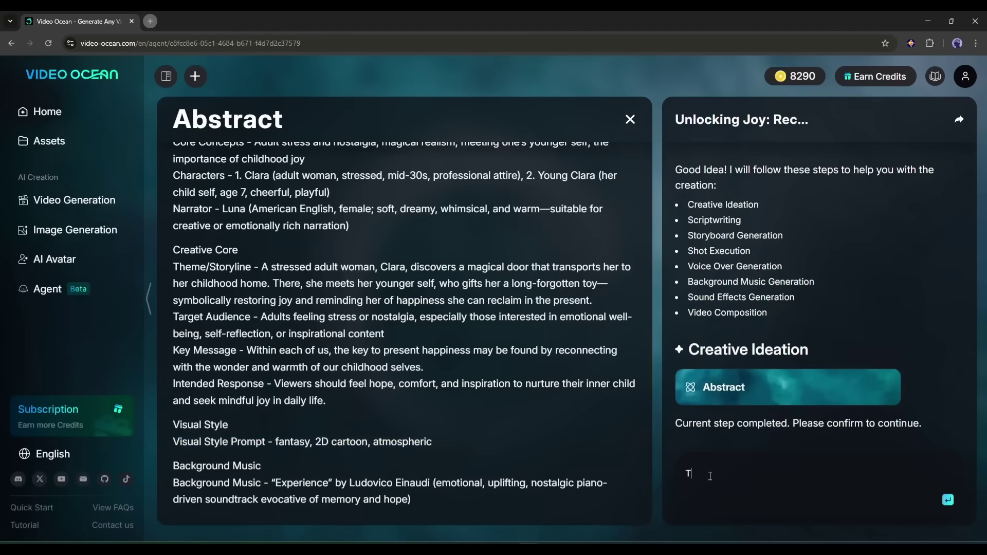
type("he visual style should bne cinematic")
key("Return")
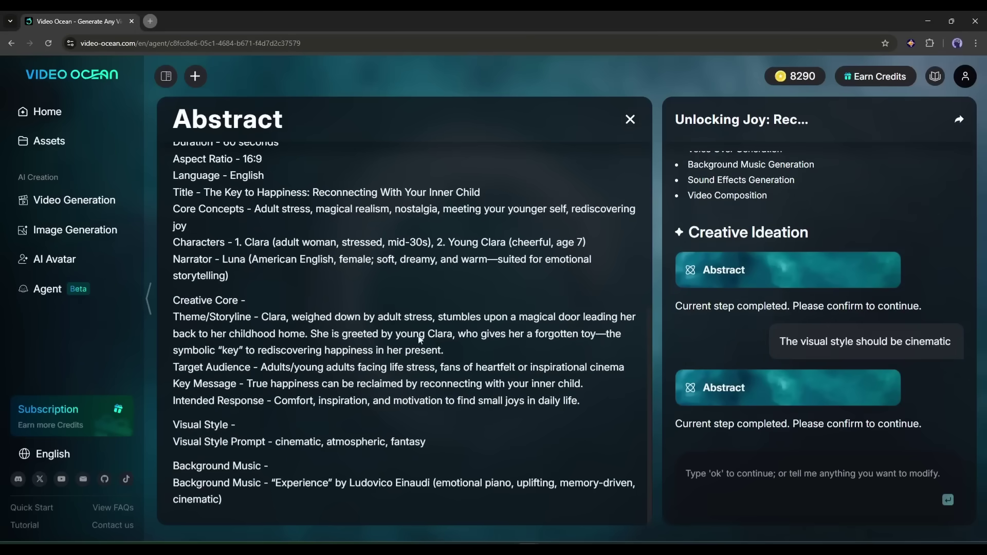
Review the cinematic abstract and approve it to start scriptwriting.
scroll(420, 340, "up", 1)
scroll(219, 395, "down", 1)
left_click(770, 474)
type("o")
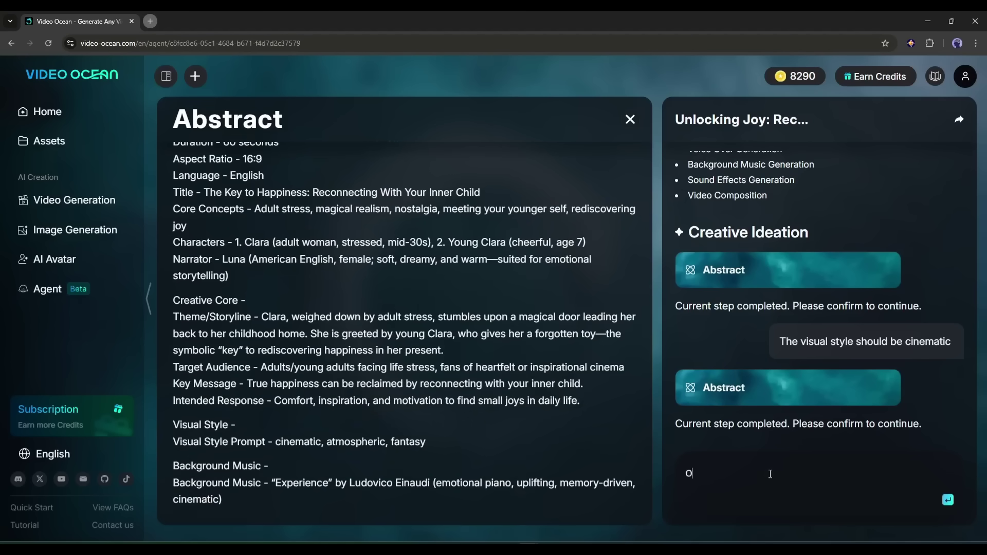
key("Return")
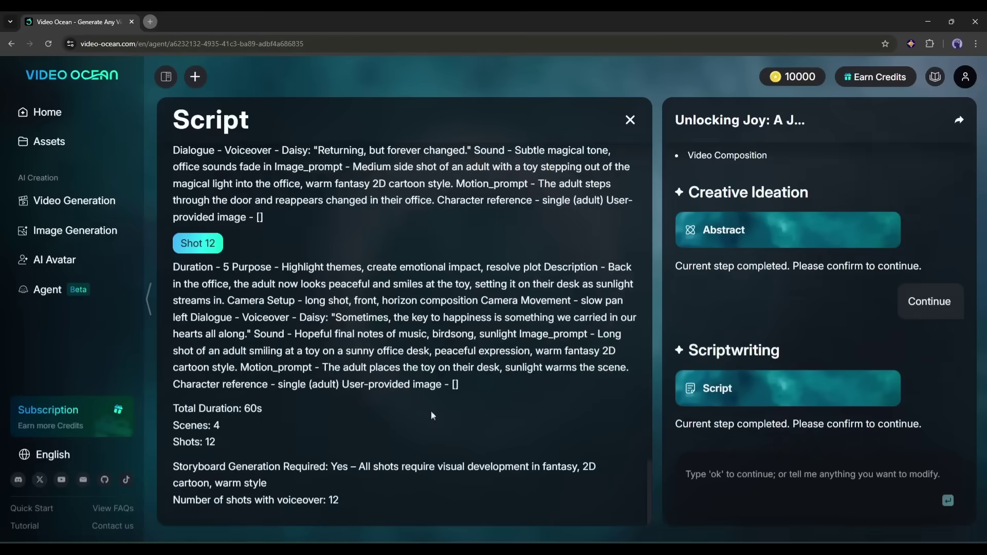
Review the cinematic 12-shot script and approve it with 'OK' to begin storyboarding.
scroll(321, 406, "up", 8)
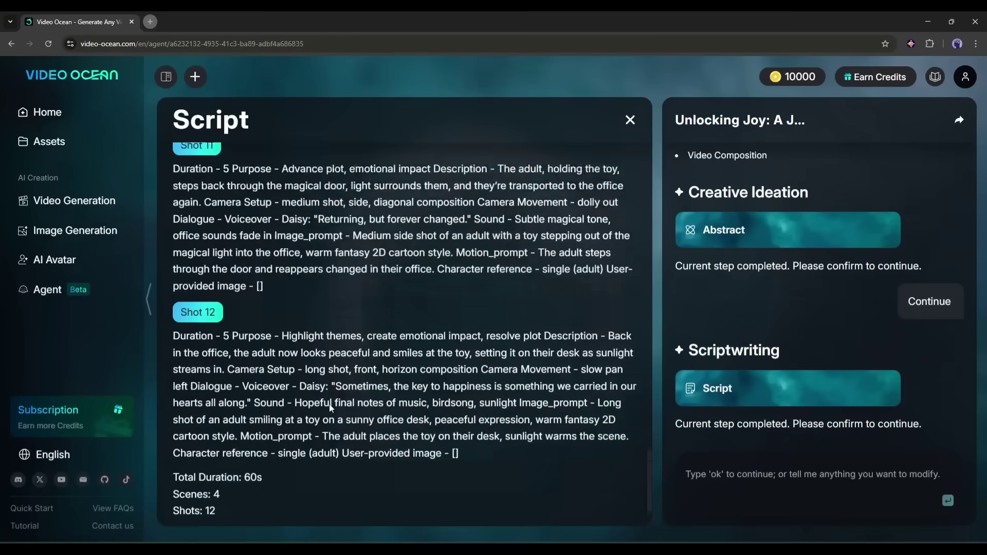
scroll(321, 406, "up", 15)
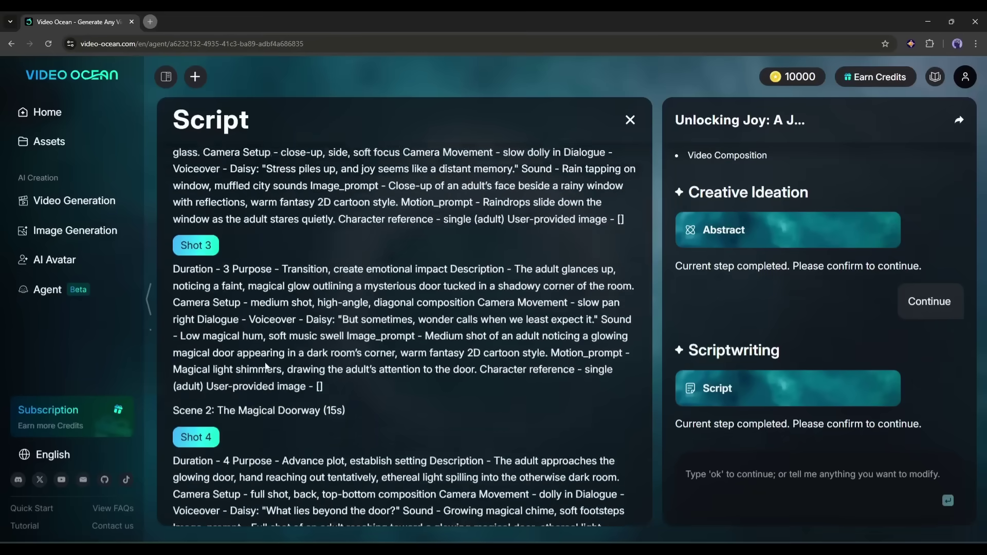
scroll(267, 361, "up", 2)
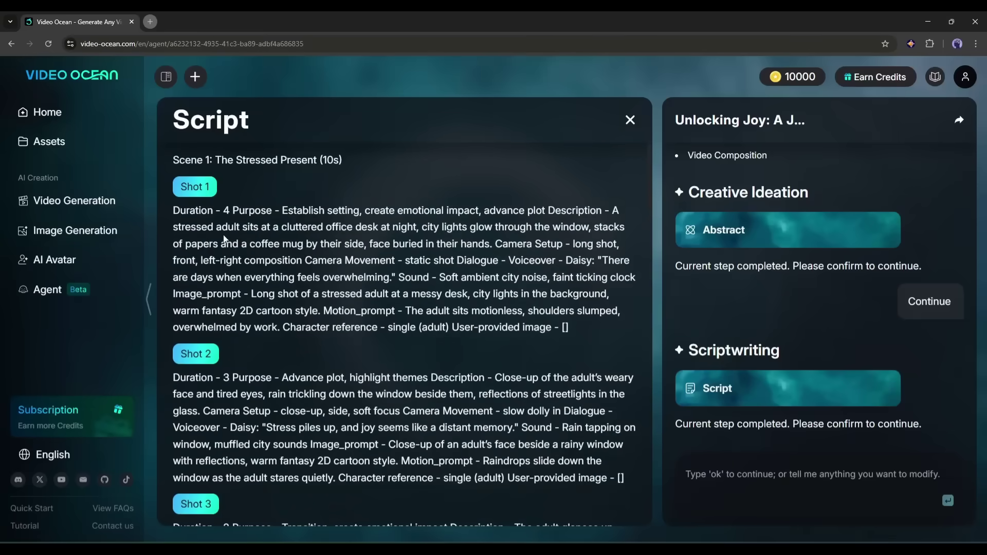
scroll(209, 260, "down", 20)
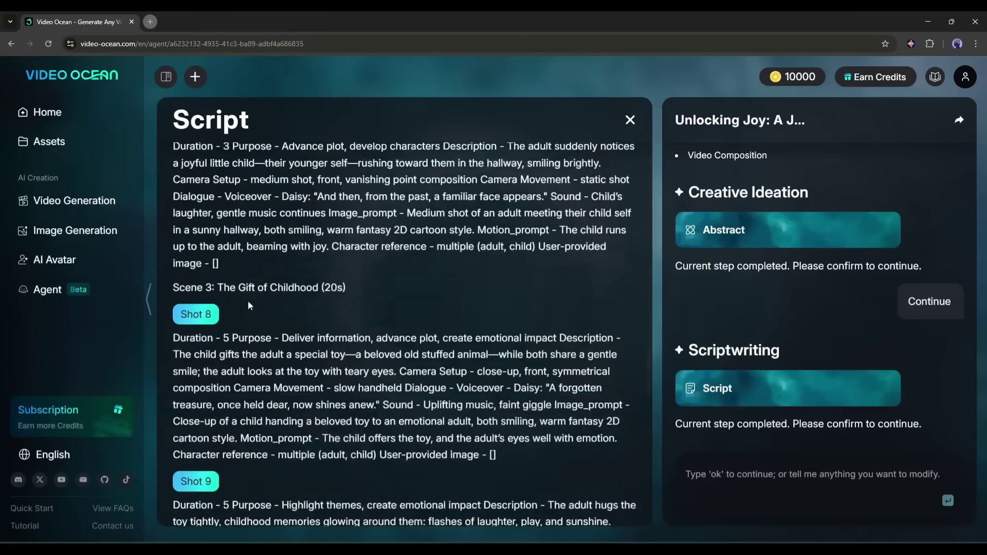
scroll(256, 330, "down", 4)
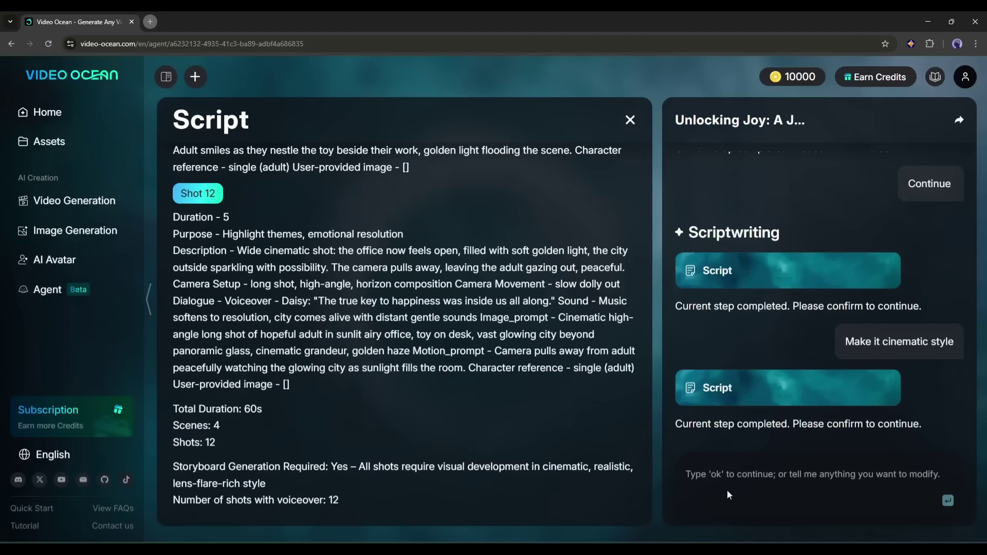
type("OK")
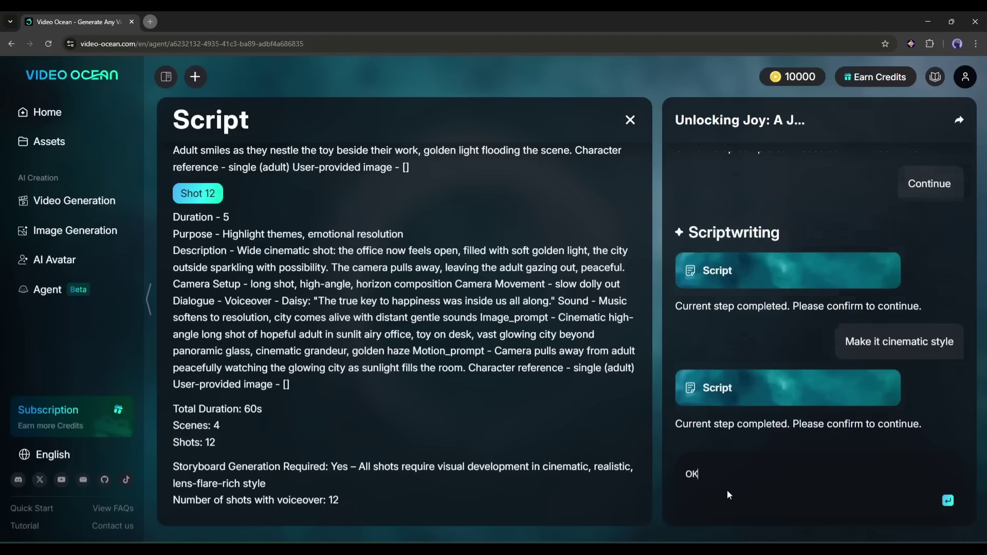
key("Return")
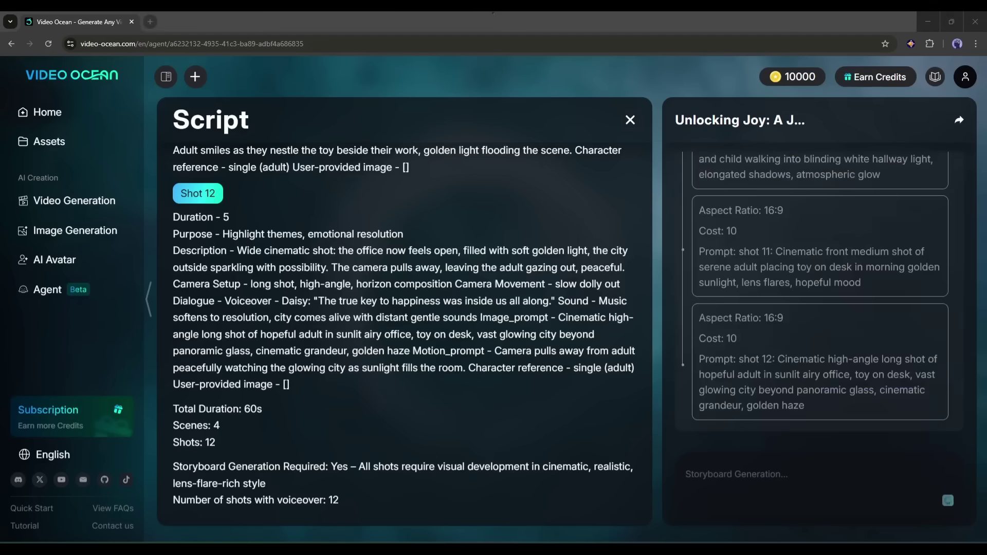
Scroll through the eleven storyboard images featuring the consistent female lead.
scroll(819, 297, "up", 10)
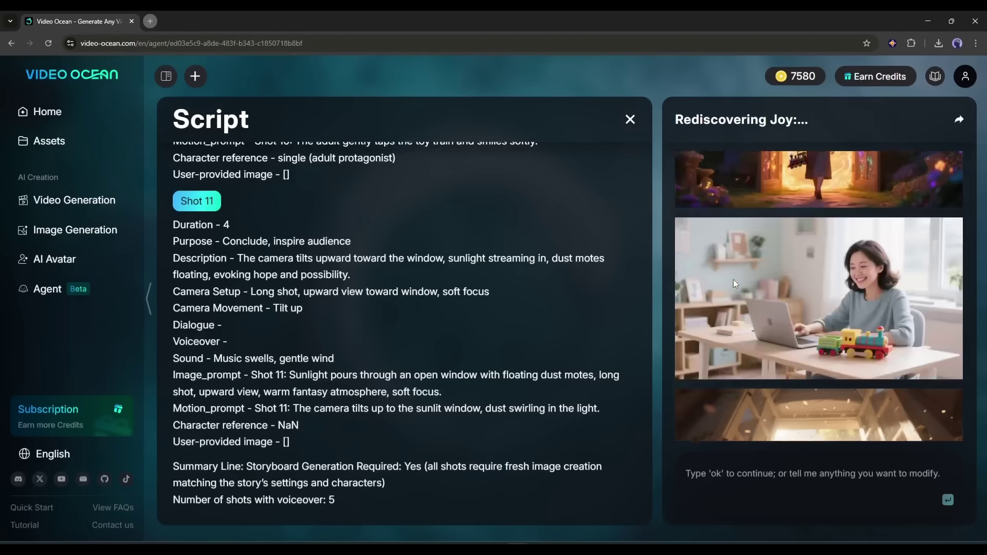
scroll(723, 273, "up", 10)
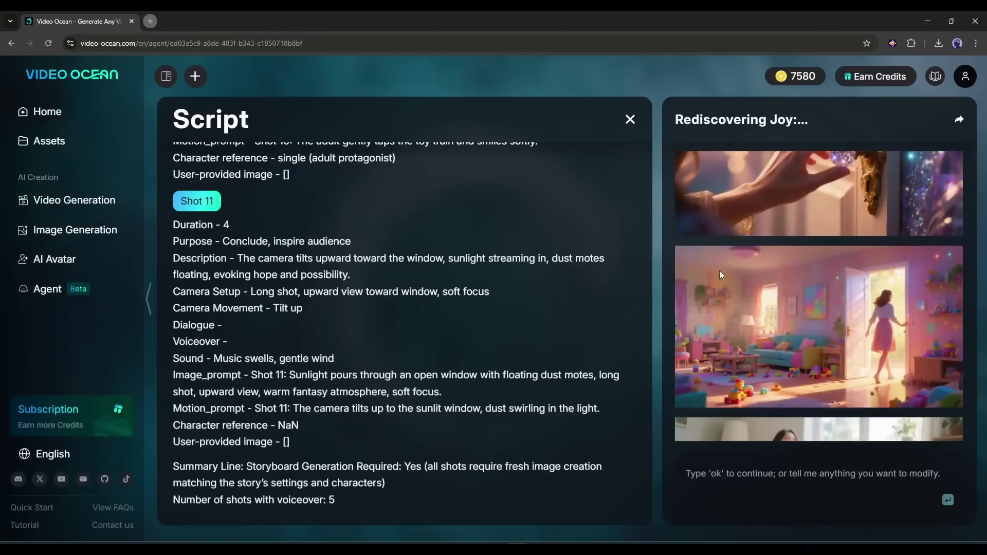
scroll(717, 269, "down", 3)
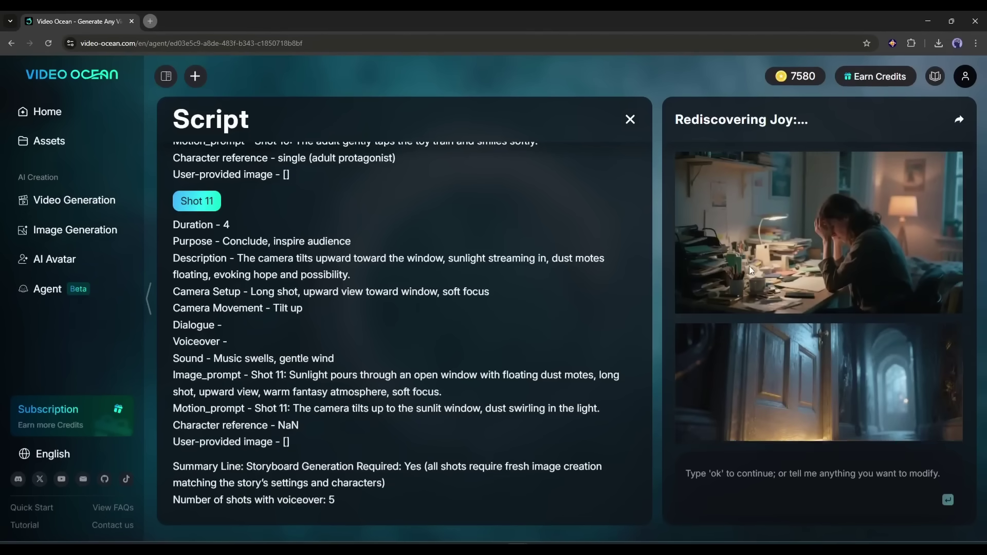
scroll(813, 249, "down", 10)
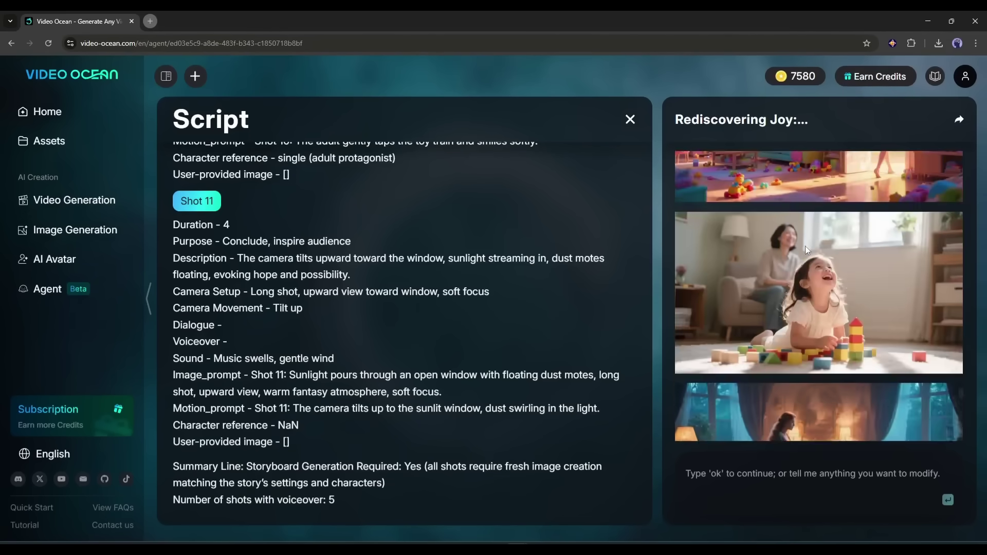
scroll(806, 250, "down", 5)
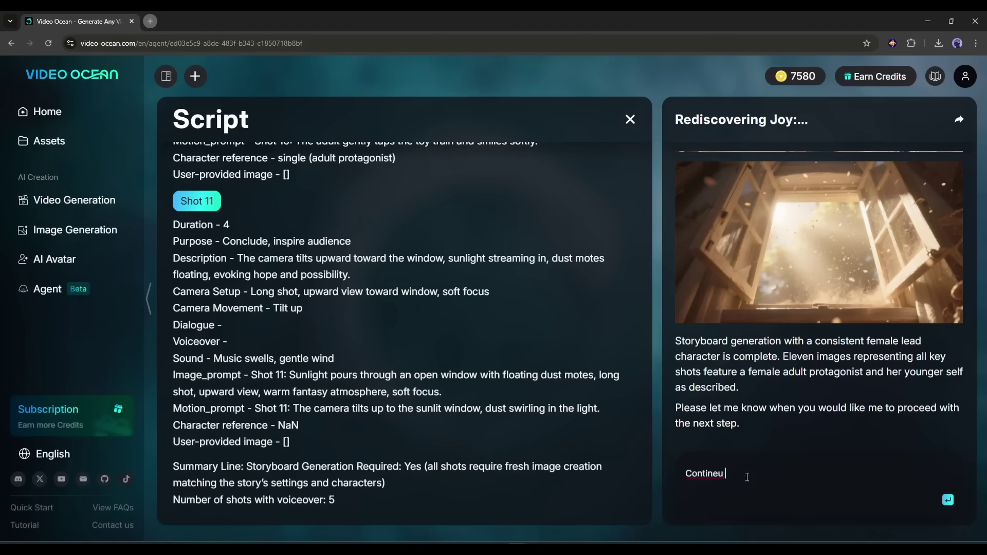
Send 'Continue', 'OK' and 'ok' to approve voiceovers and music and start sound effects.
key("Return")
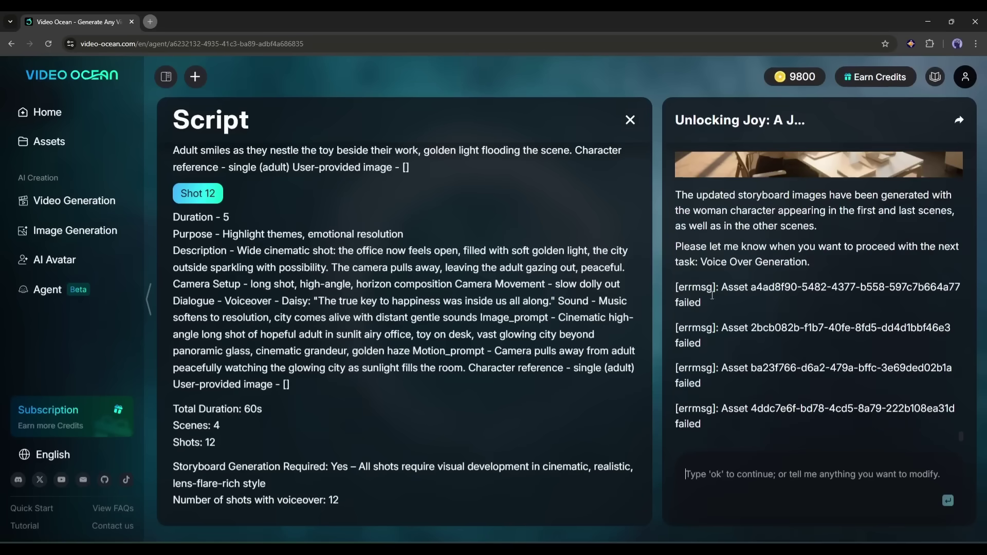
left_click(949, 503)
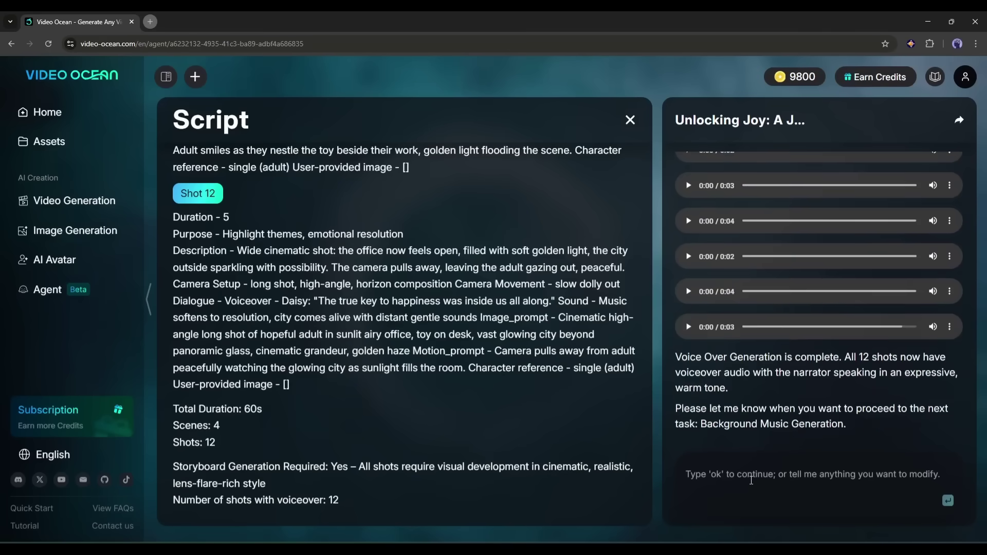
type("OK")
key("Return")
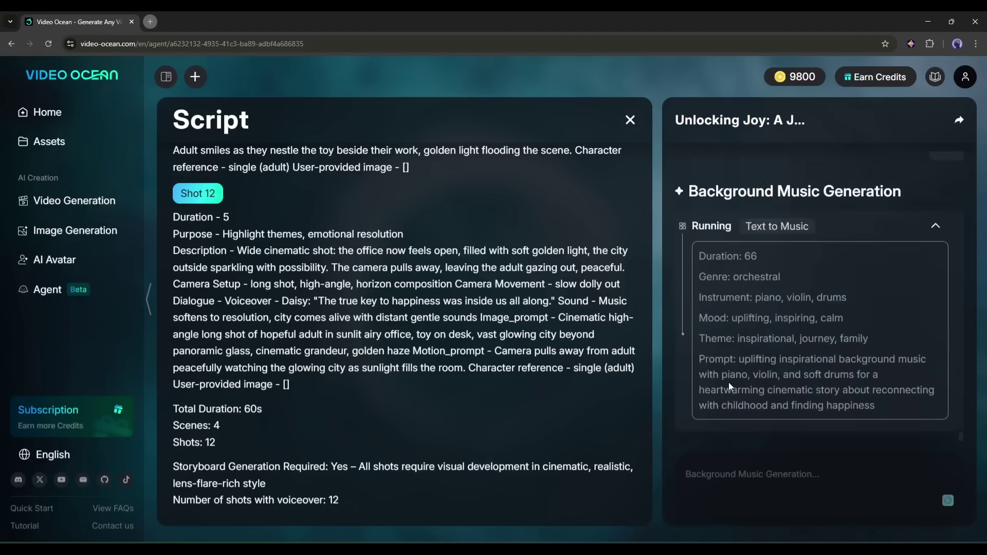
type("ok")
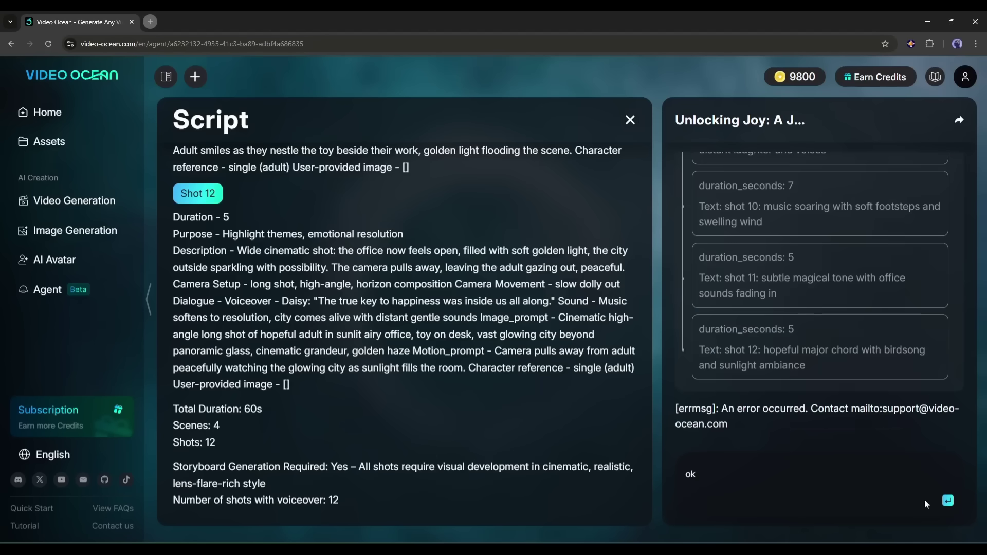
left_click(948, 501)
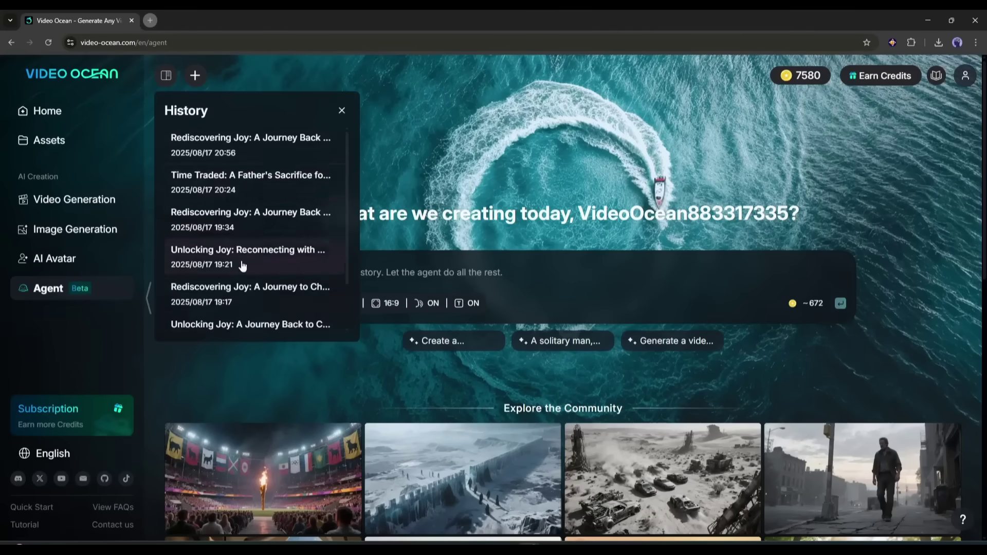
Open the Chanel Perfume project from History and play its composed 9:16 video.
scroll(236, 308, "down", 3)
left_click(236, 326)
left_click_drag(793, 426, 819, 282)
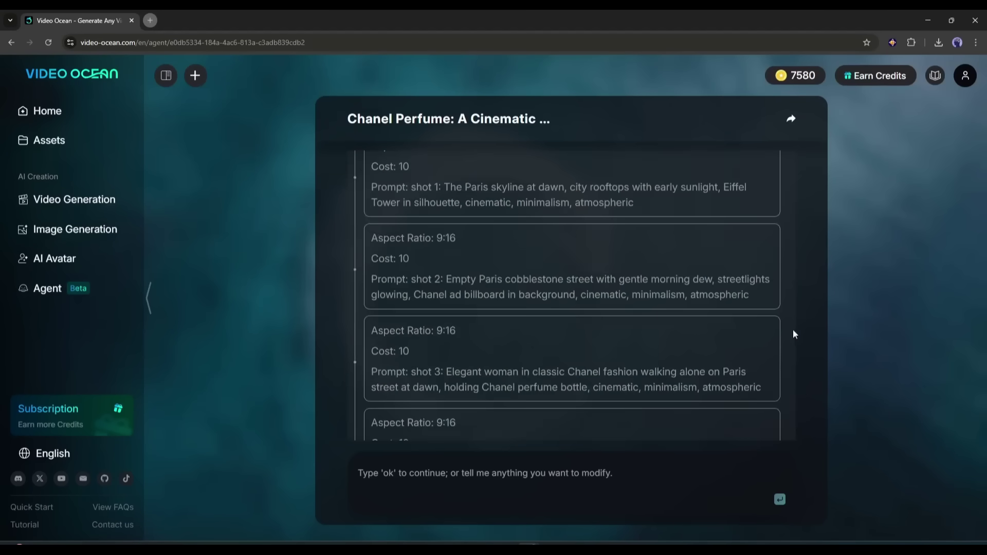
scroll(795, 334, "down", 20)
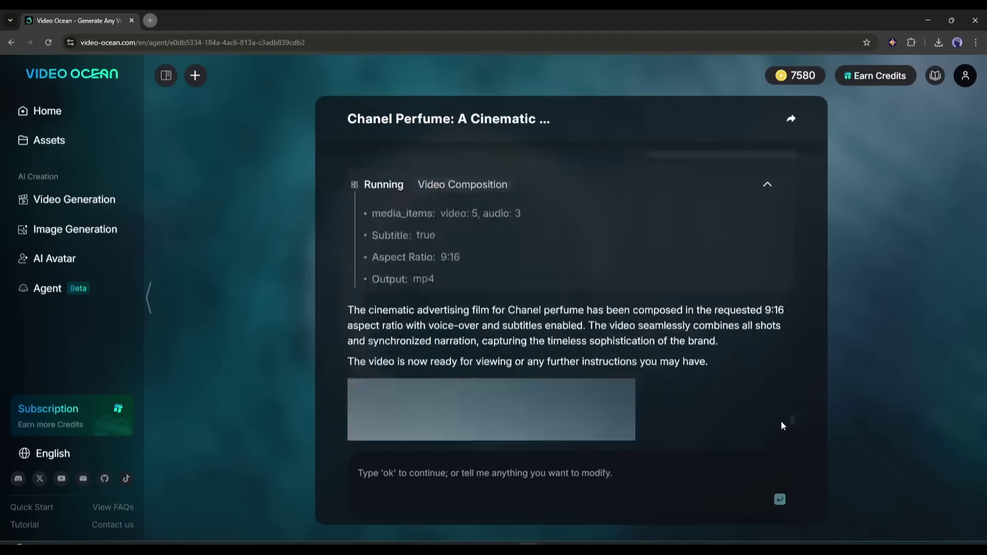
left_click(595, 436)
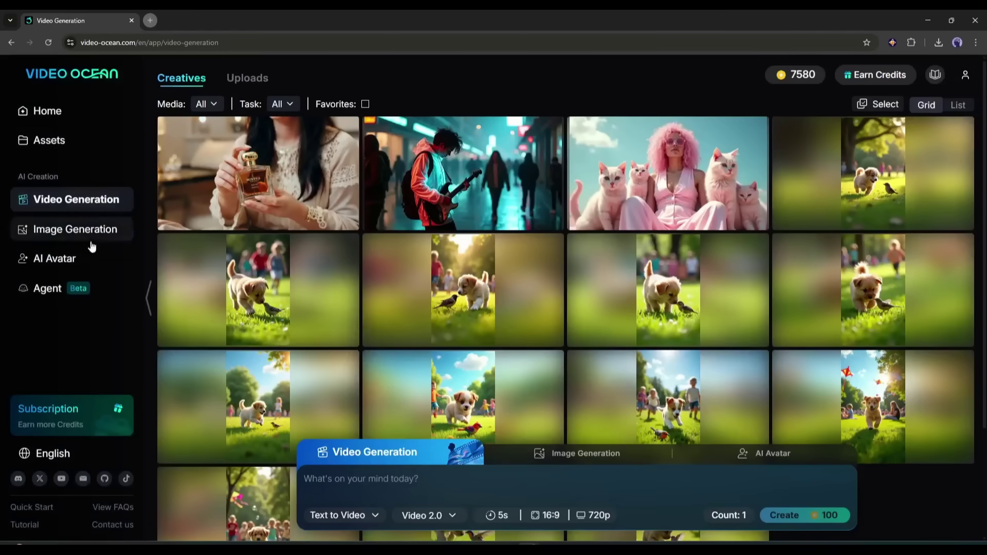
Return to Home, showing the Image Generation, Video Generation and Video Agent cards.
left_click(78, 116)
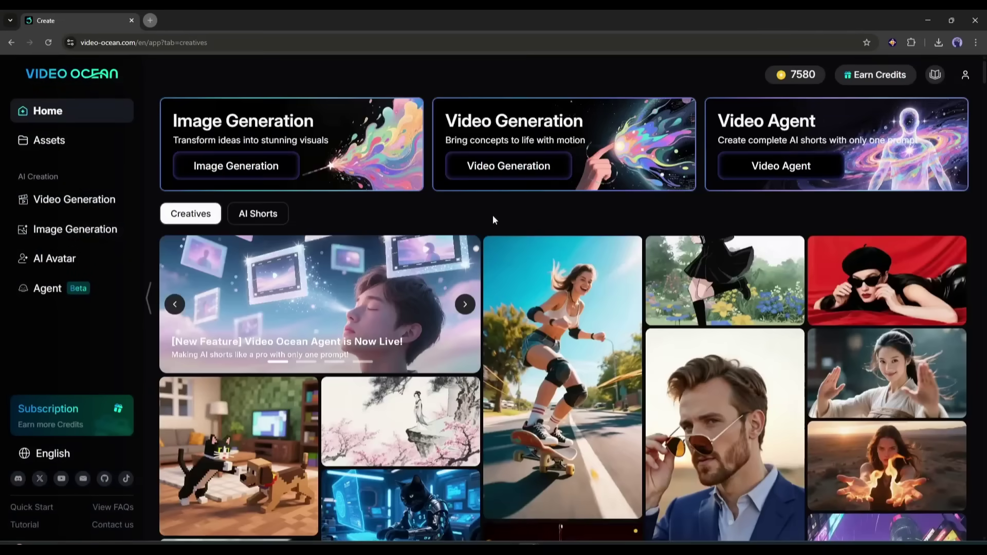
scroll(493, 215, "down", 4)
scroll(885, 309, "up", 4)
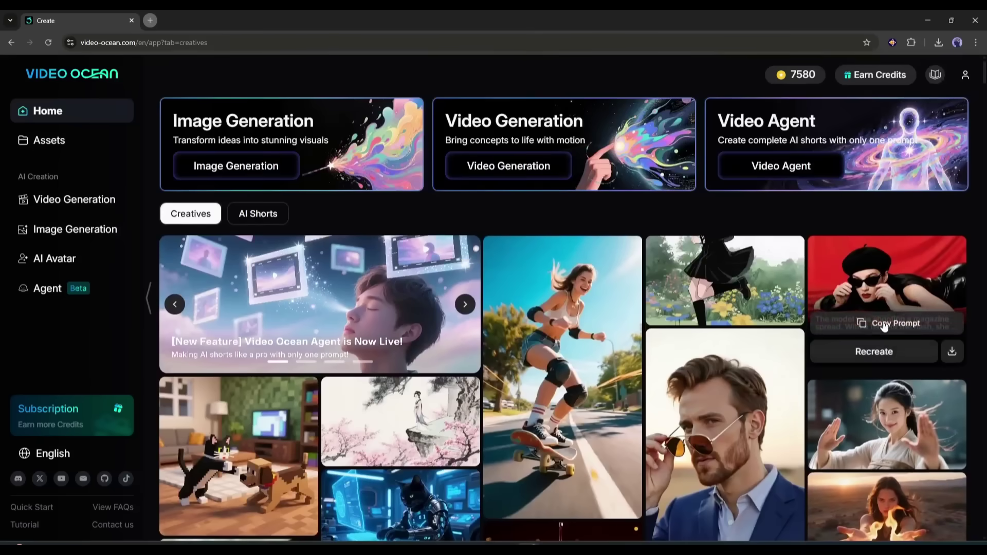